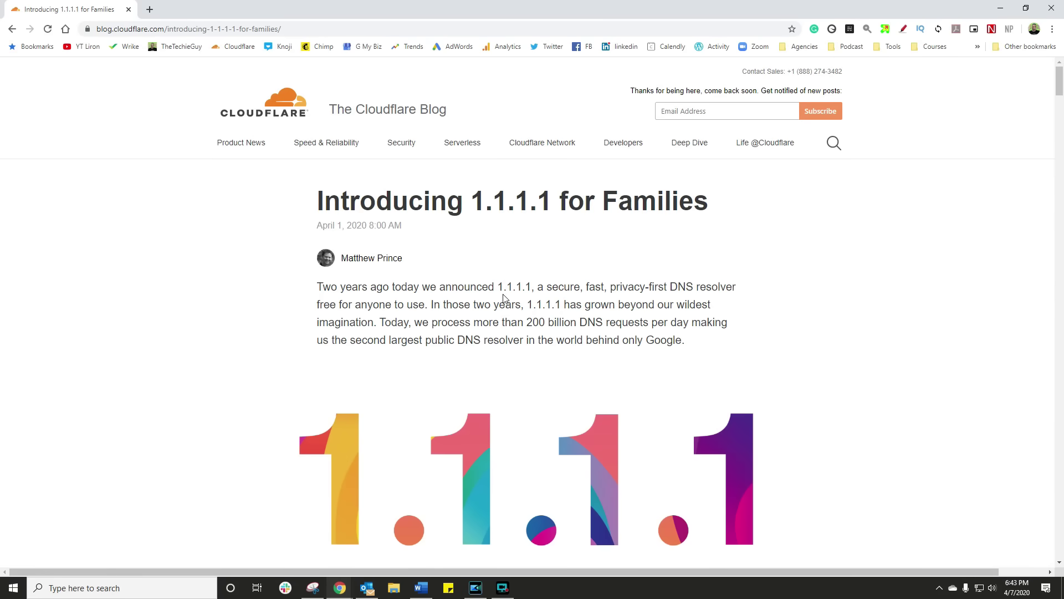
drag(573, 287, 727, 287)
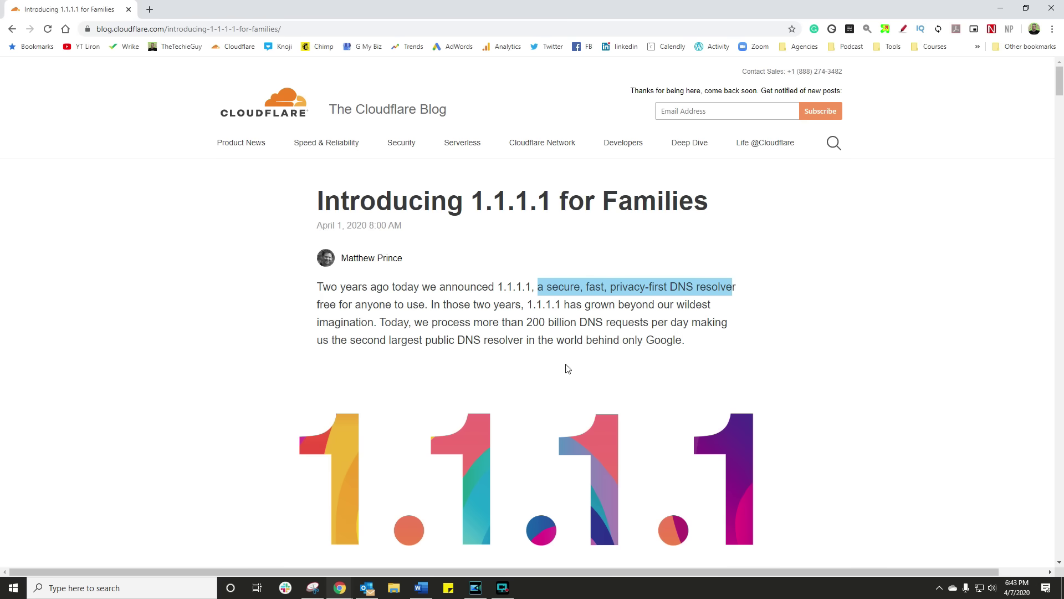
drag(316, 305, 428, 300)
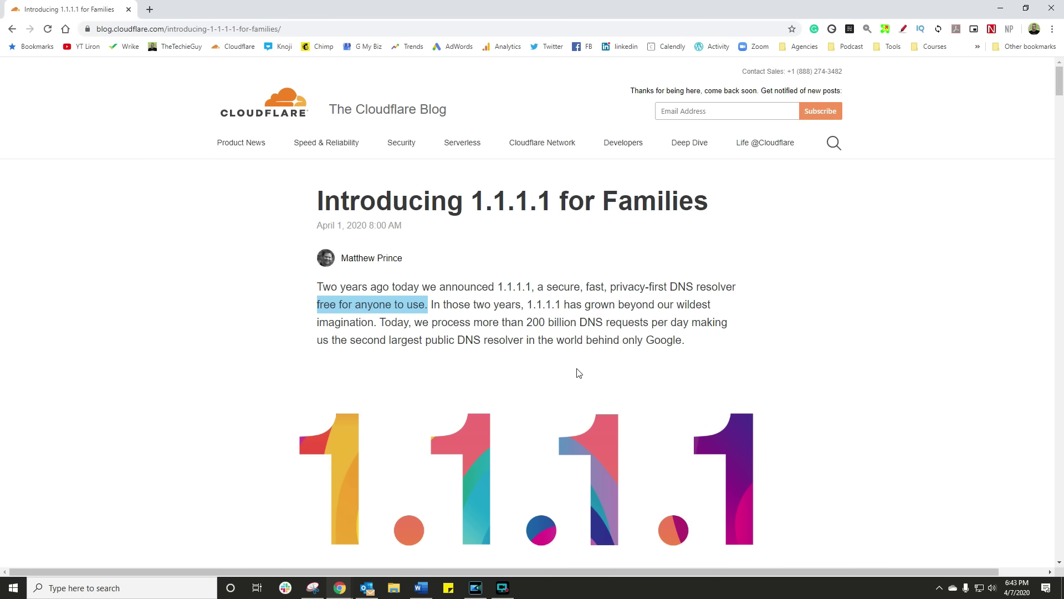
scroll(579, 373, down, 1)
click(661, 288)
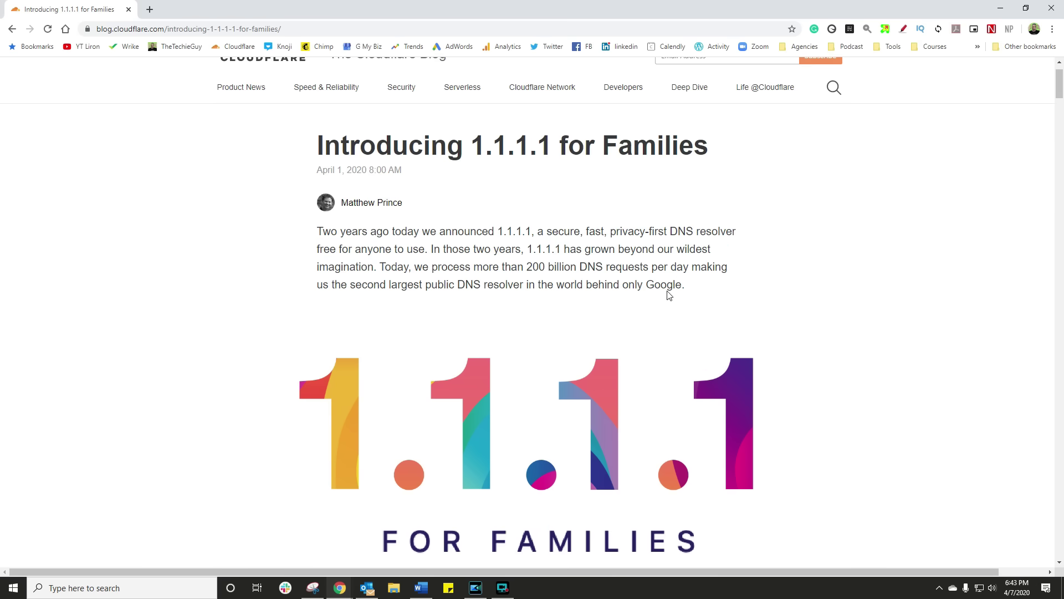
drag(526, 268, 720, 267)
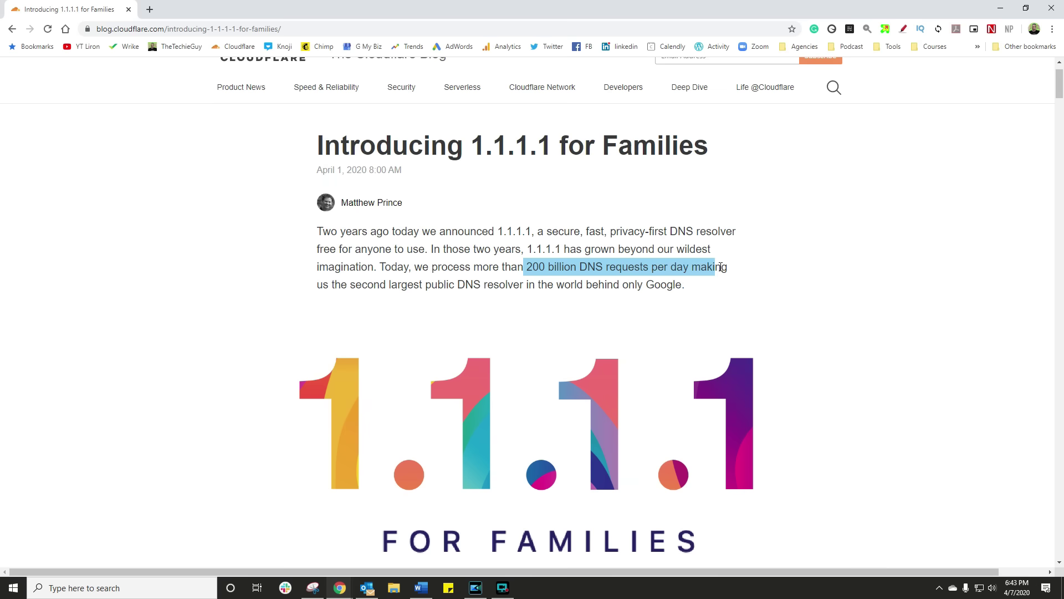
scroll(727, 288, down, 6)
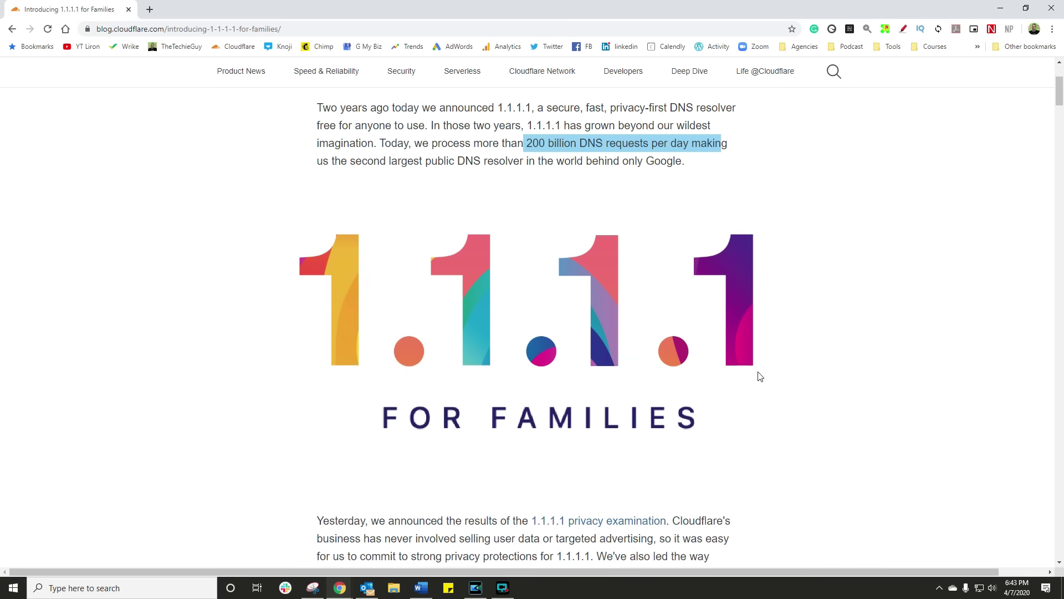
scroll(760, 377, down, 3)
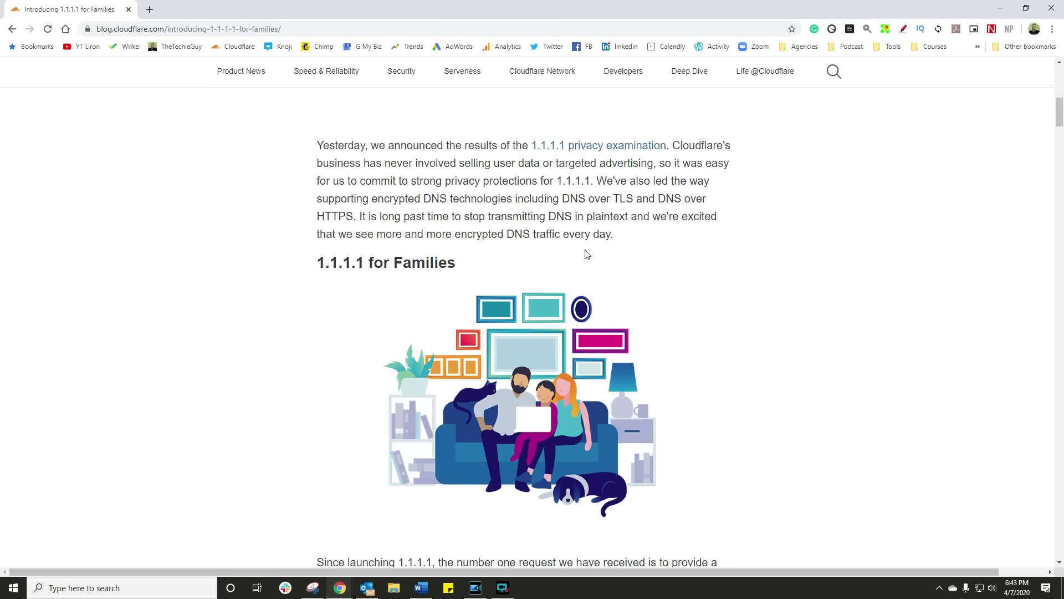
drag(563, 200, 711, 199)
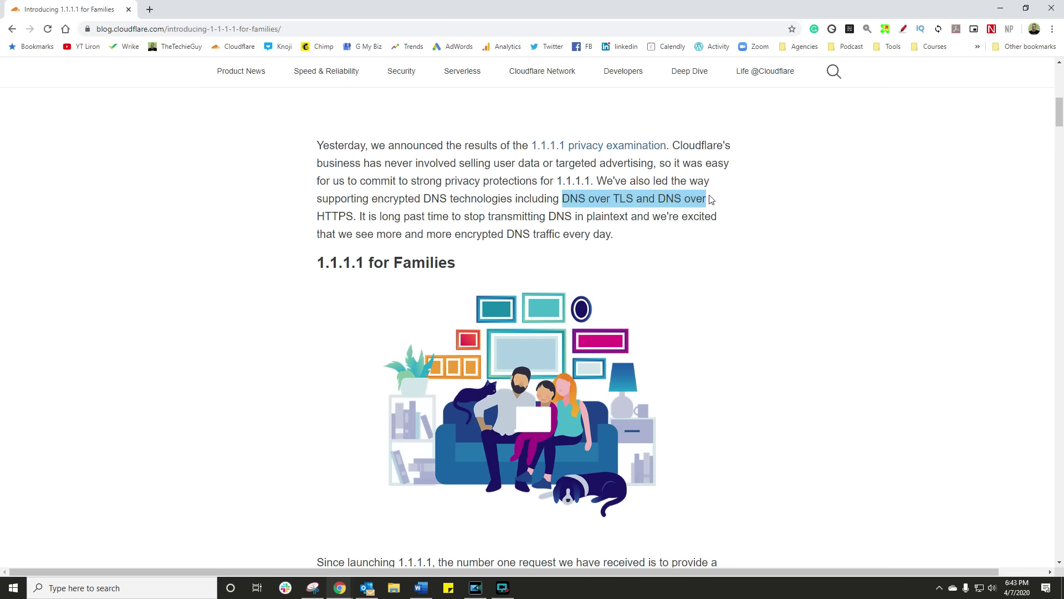
drag(317, 216, 363, 211)
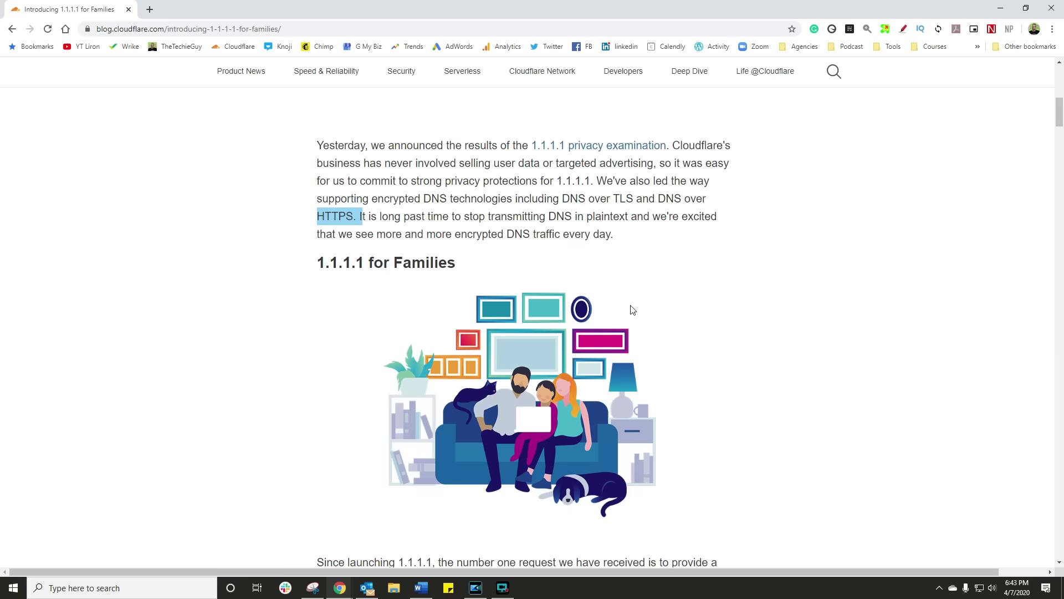
click(647, 238)
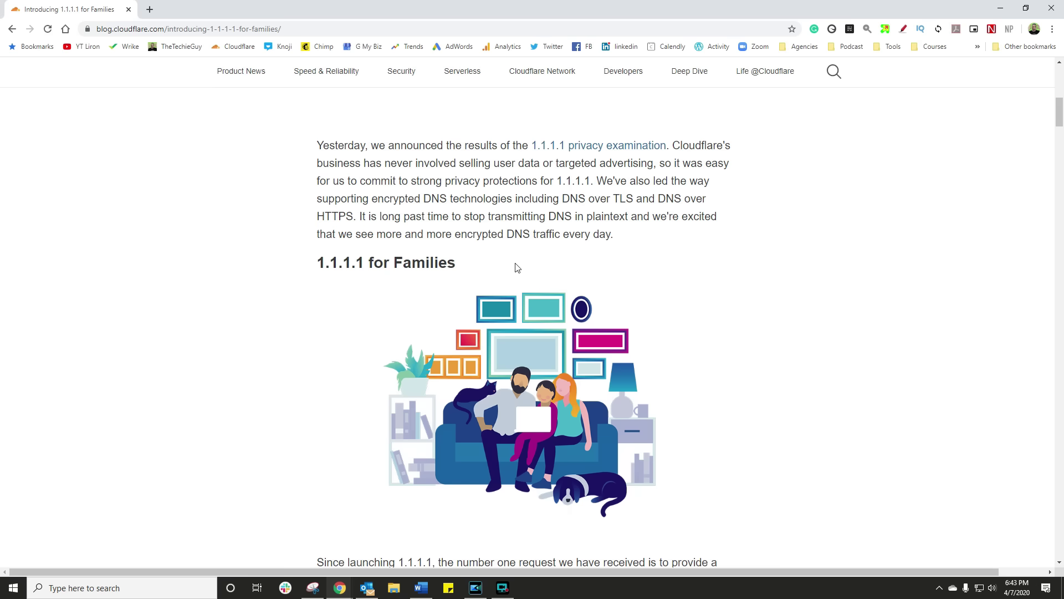
scroll(737, 366, down, 2)
scroll(734, 389, down, 5)
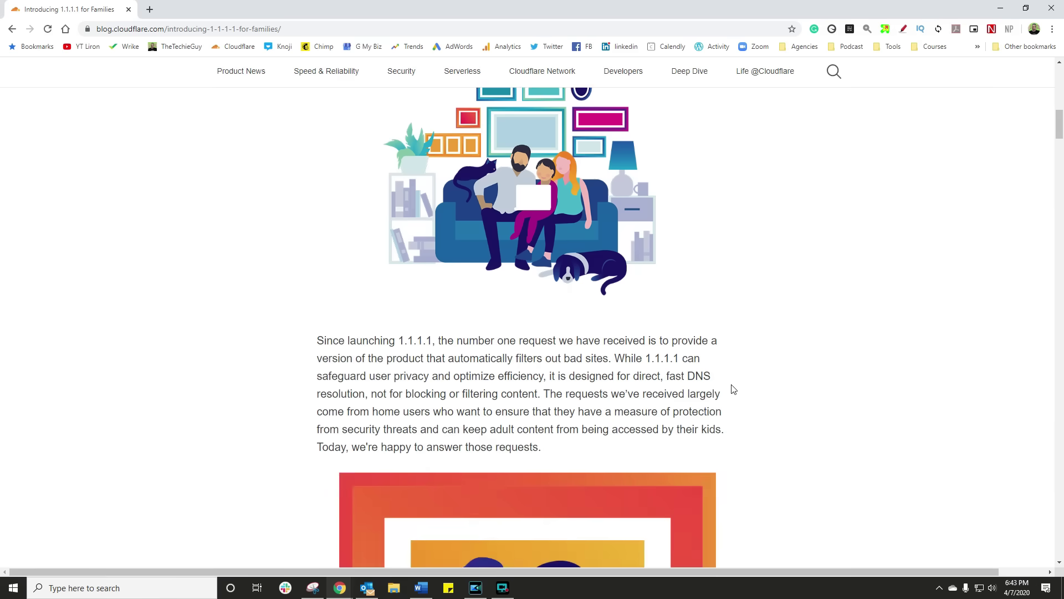
scroll(734, 389, down, 9)
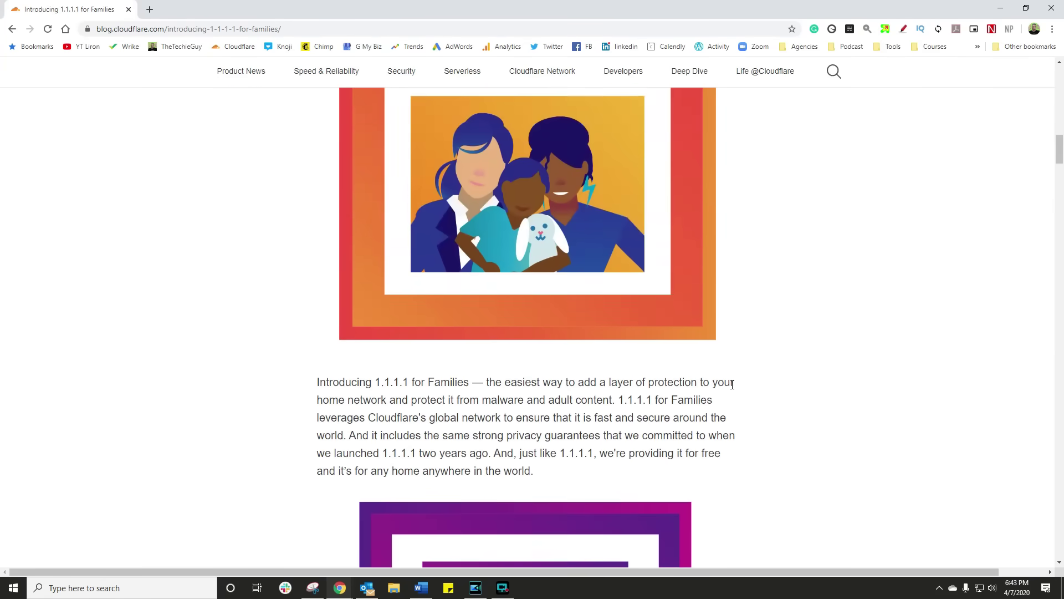
scroll(734, 389, down, 6)
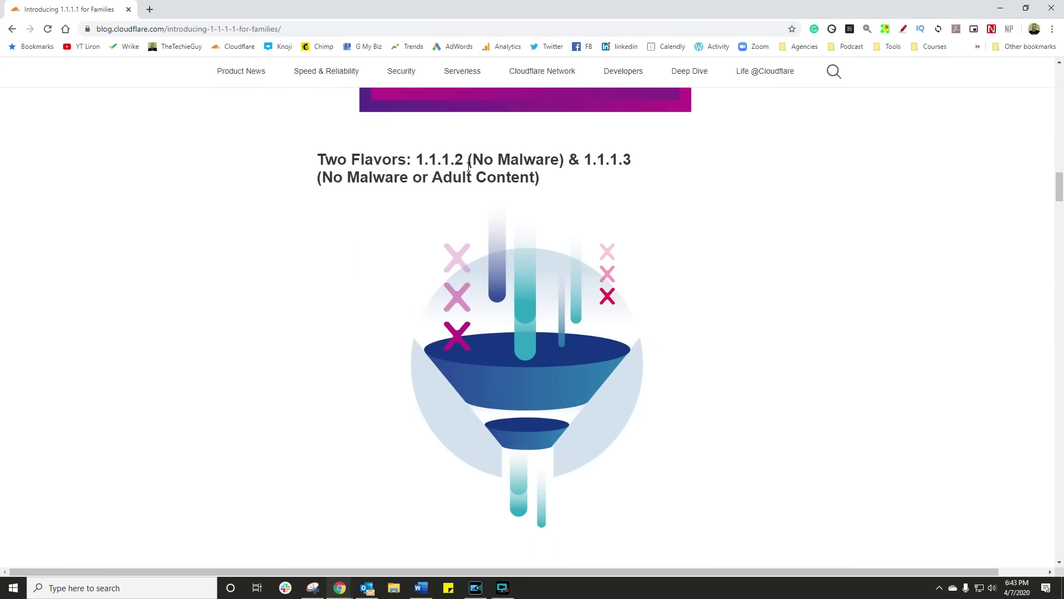
drag(468, 165, 550, 159)
drag(323, 177, 535, 177)
scroll(683, 313, down, 12)
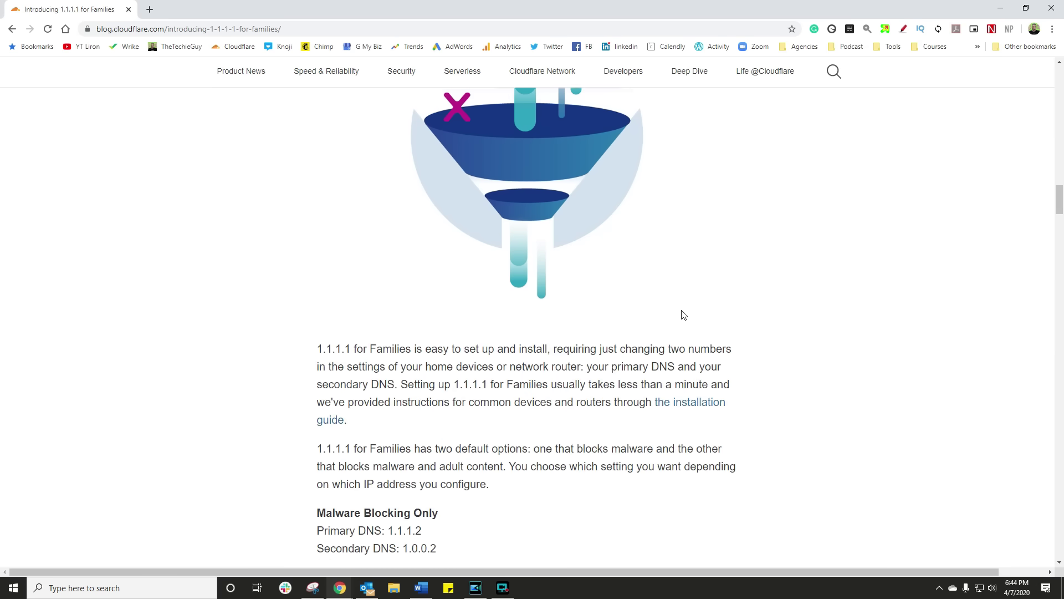
scroll(682, 311, down, 3)
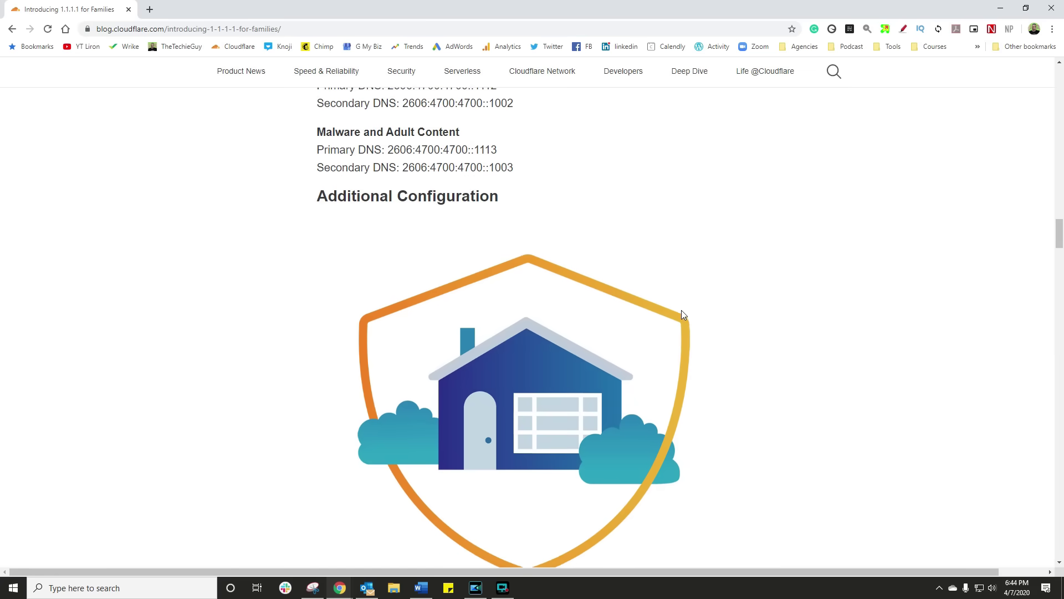
scroll(681, 313, up, 1)
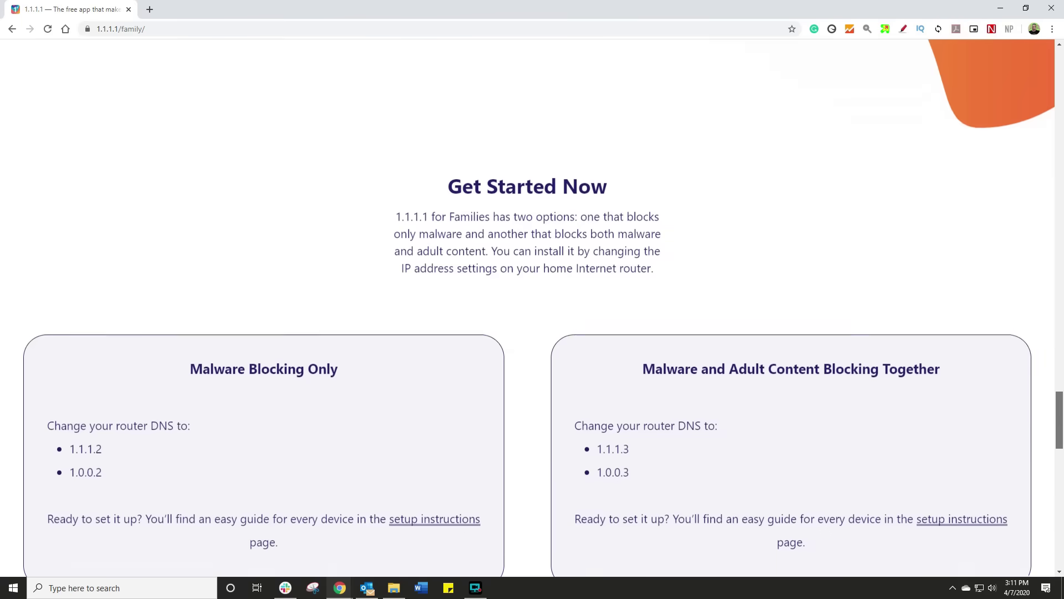
Compare the Malware Blocking Only and Adult Content options, then open the 1.1.1.1 for Families setup instructions
scroll(532, 307, down, 3)
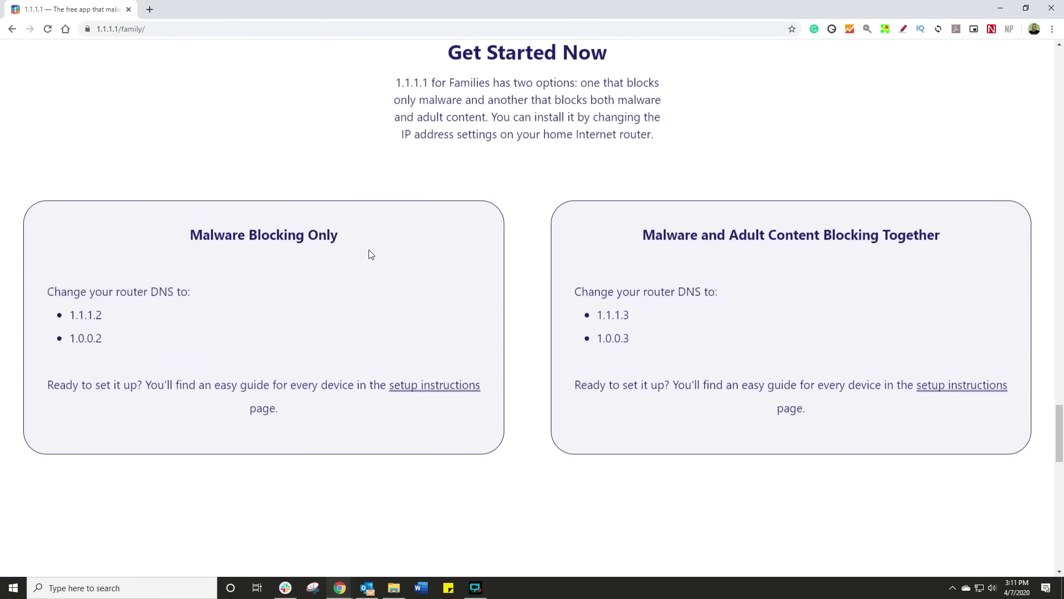
drag(194, 235, 340, 246)
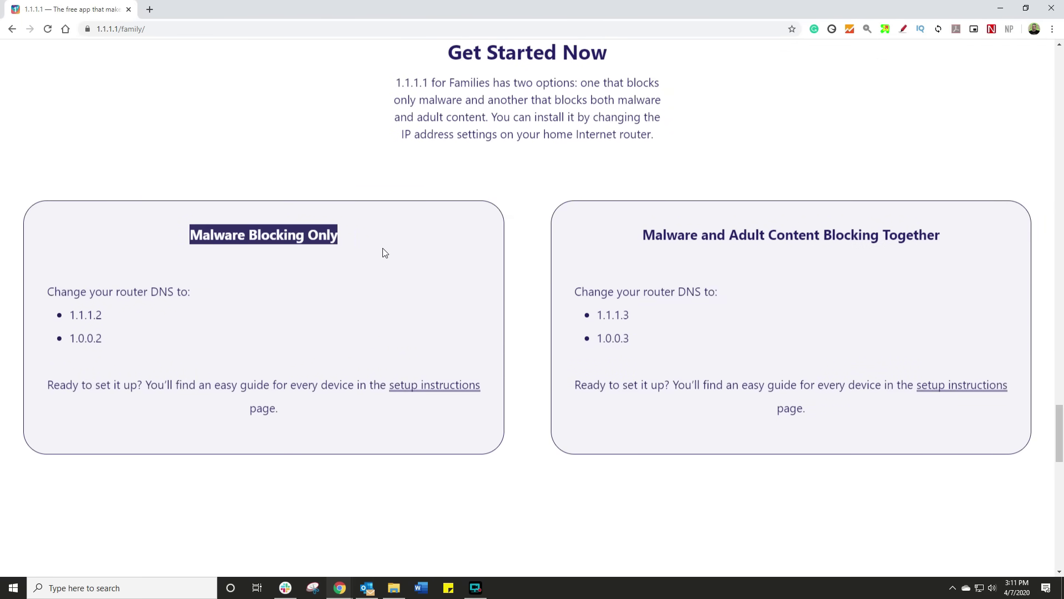
drag(643, 238, 941, 237)
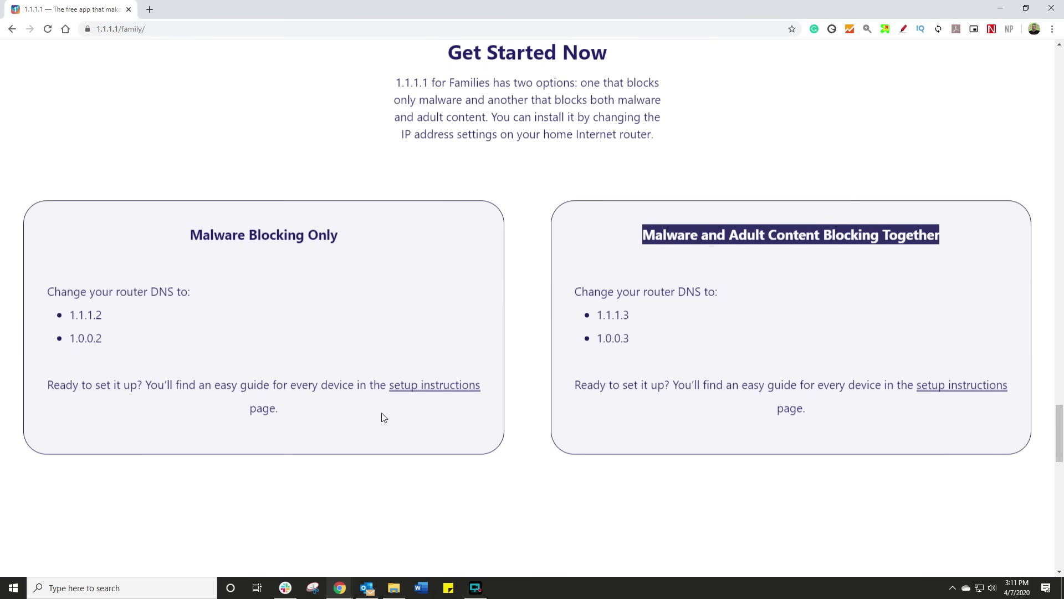
click(448, 419)
click(435, 386)
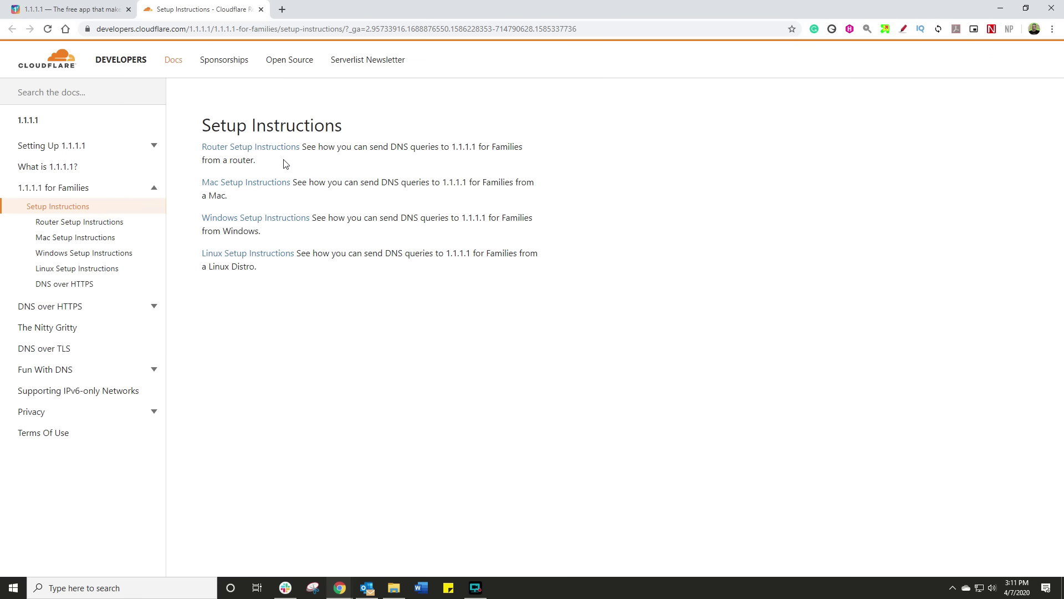
key(F10)
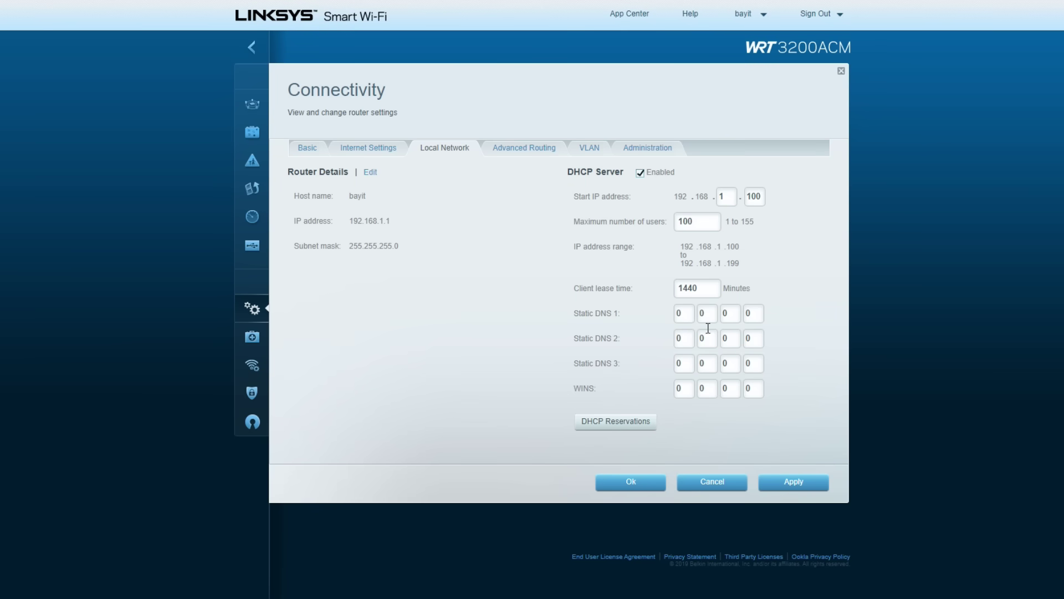
Enter 1.1.1.2 as Static DNS 1 and 1.0.0.2 as Static DNS 2, then apply and confirm
click(684, 314)
text(1)
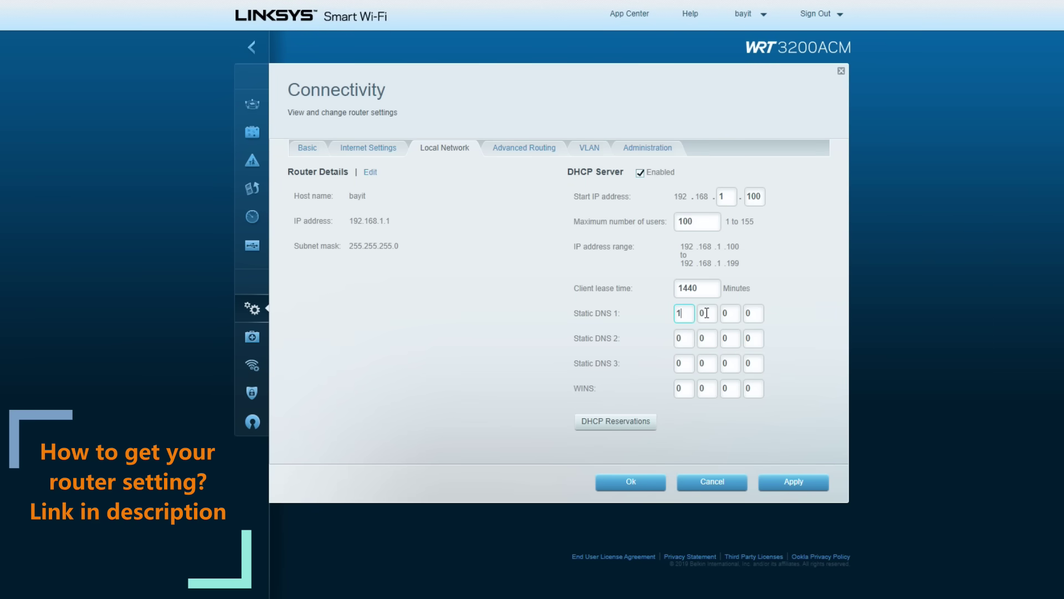
click(706, 313)
text(1)
click(687, 339)
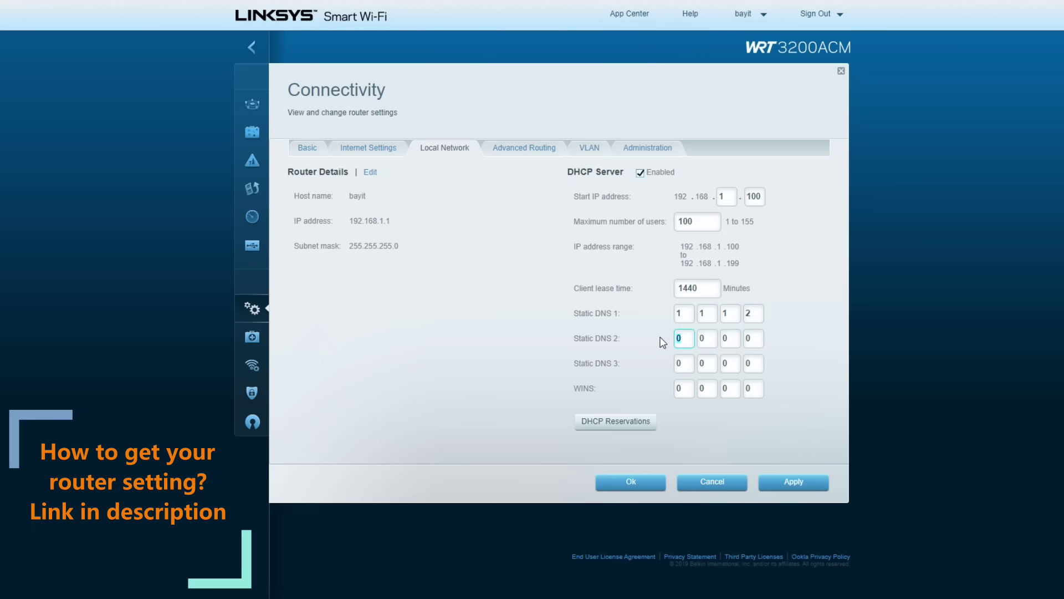
click(708, 338)
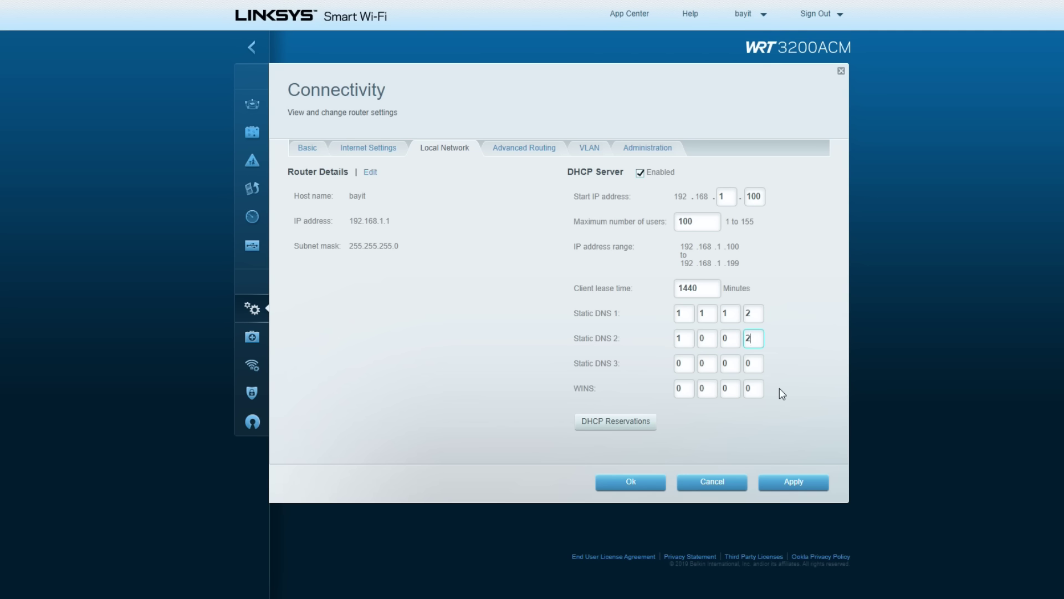
click(796, 492)
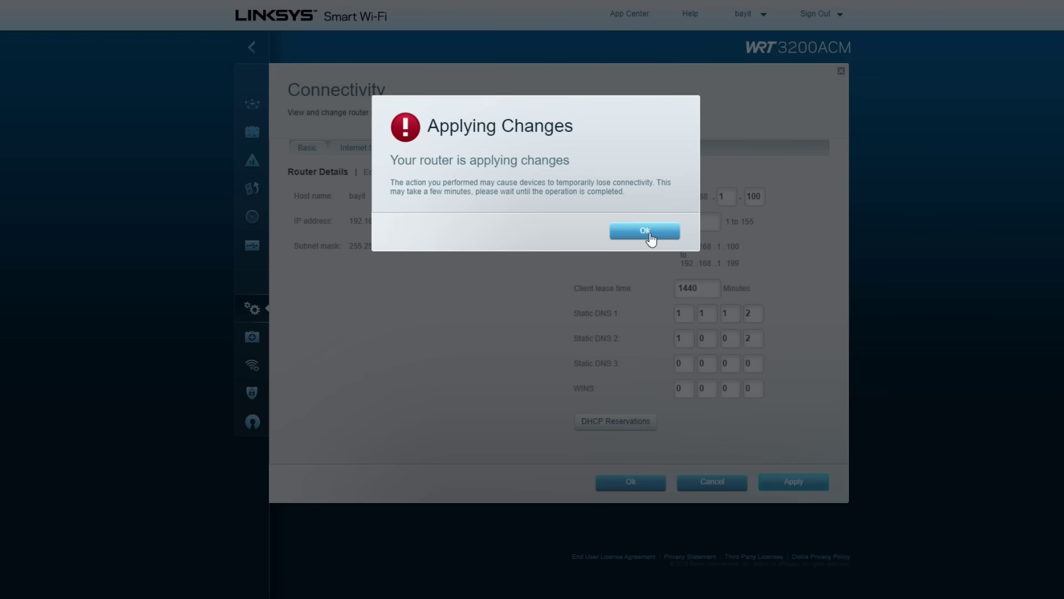
click(645, 231)
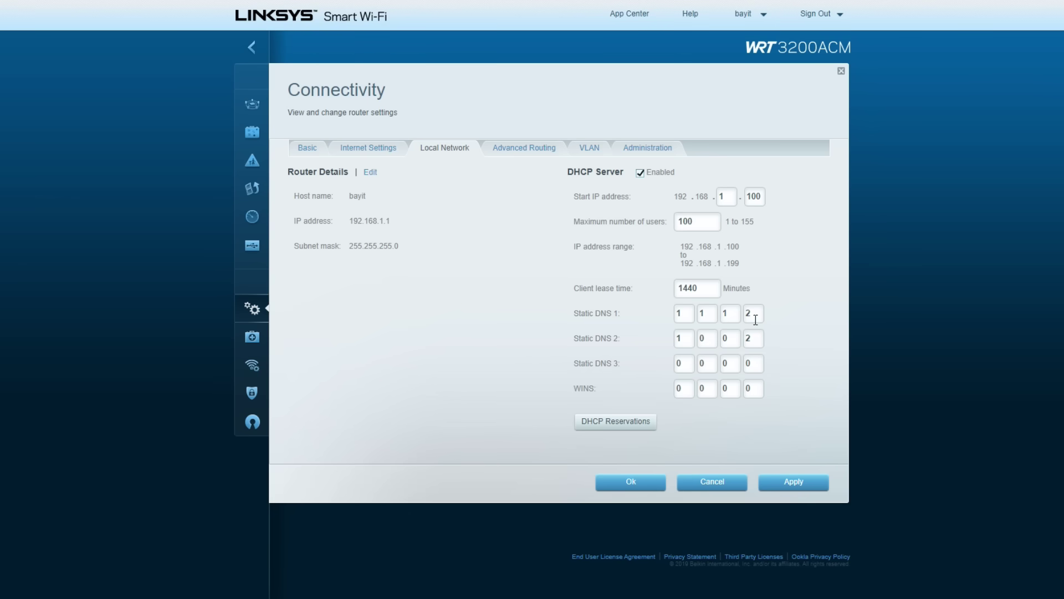
Switch the Static DNS servers to 1.1.1.3 and 1.0.0.3 and apply the change
drag(752, 318, 741, 317)
text(3)
drag(753, 339, 716, 339)
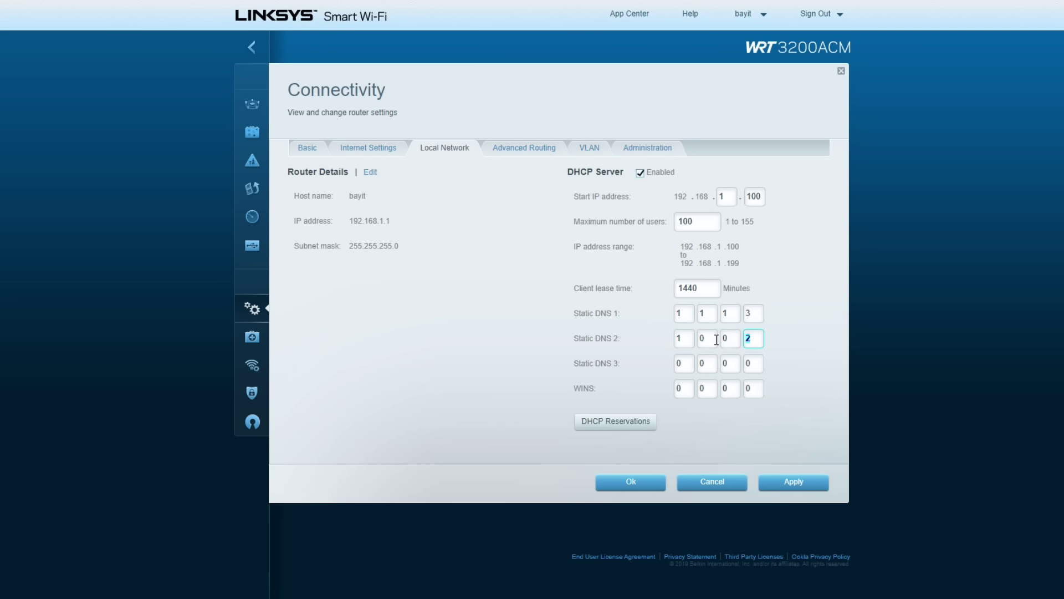
click(788, 491)
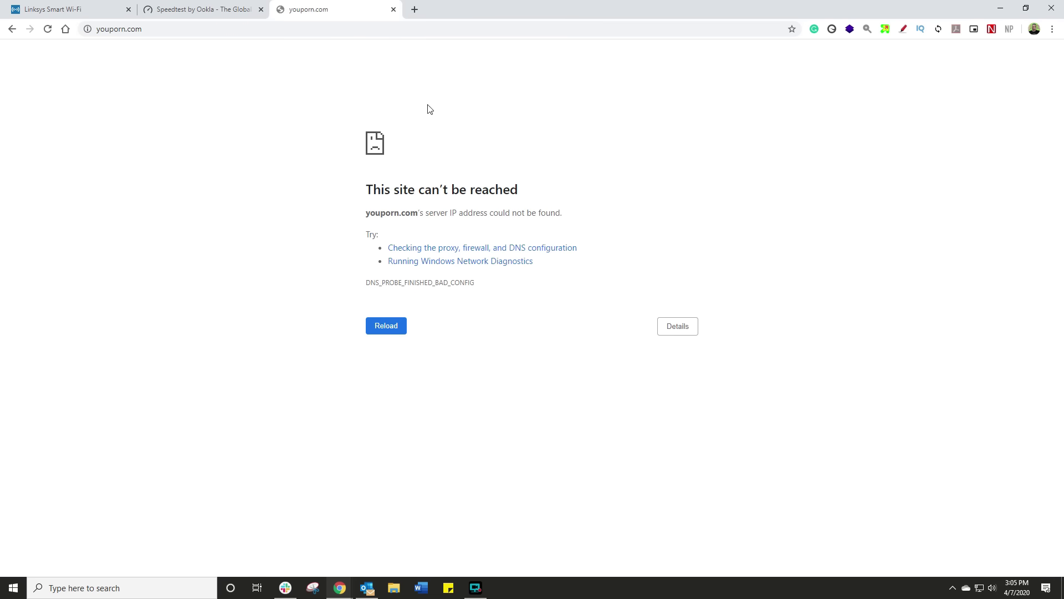
Load pornhub.com in Chrome to confirm it fails with 'This site can't be reached'
click(184, 32)
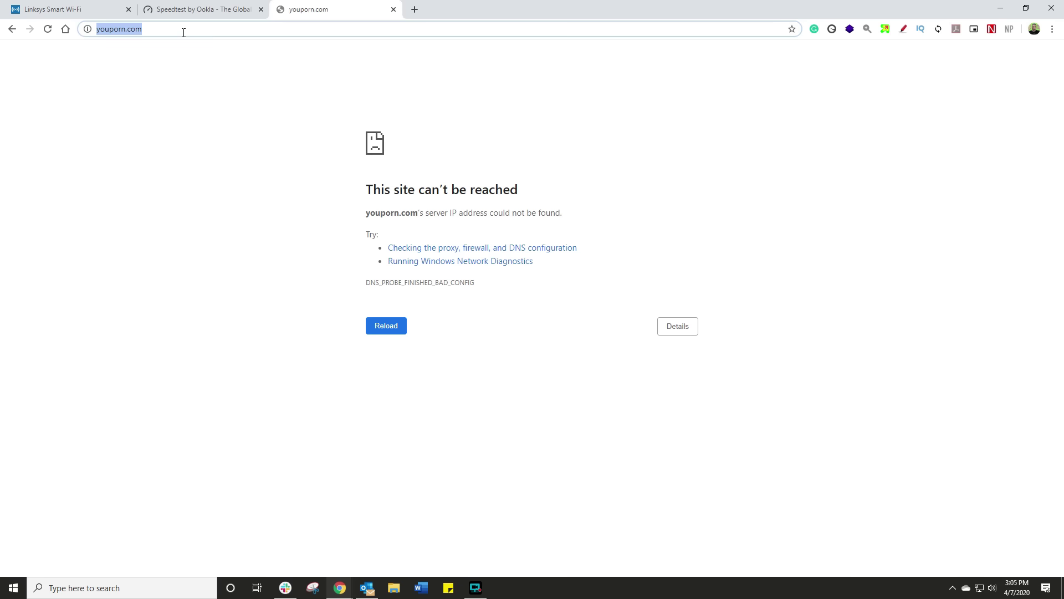
text(pornhub.com)
key(Return)
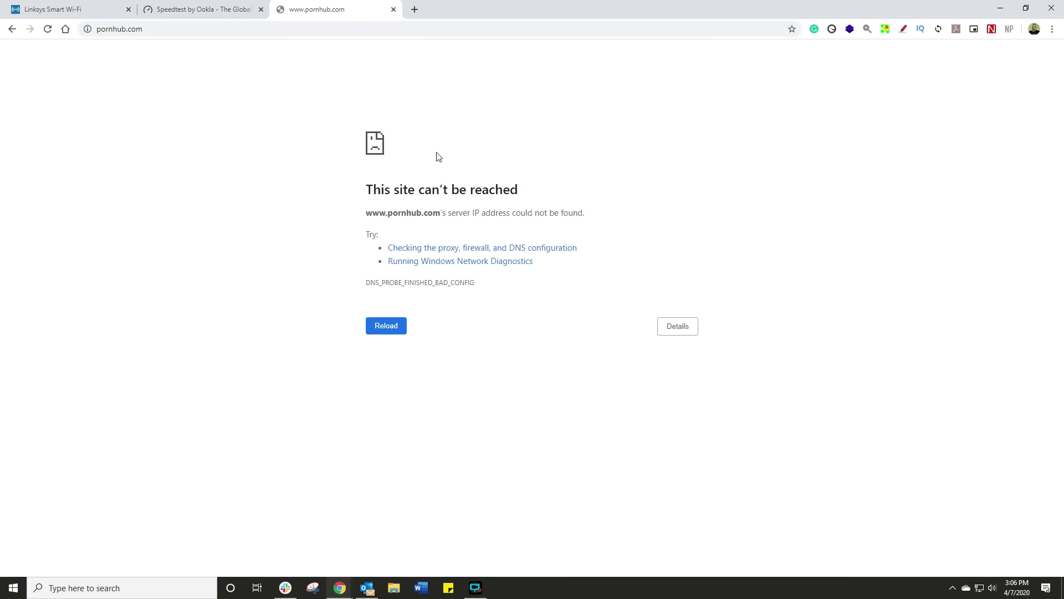
click(476, 587)
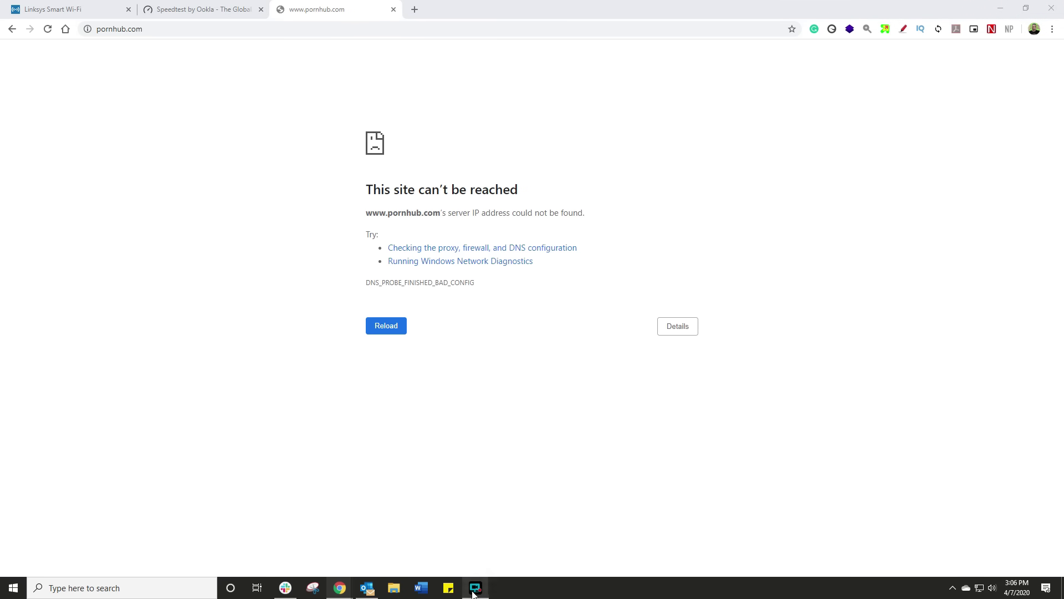